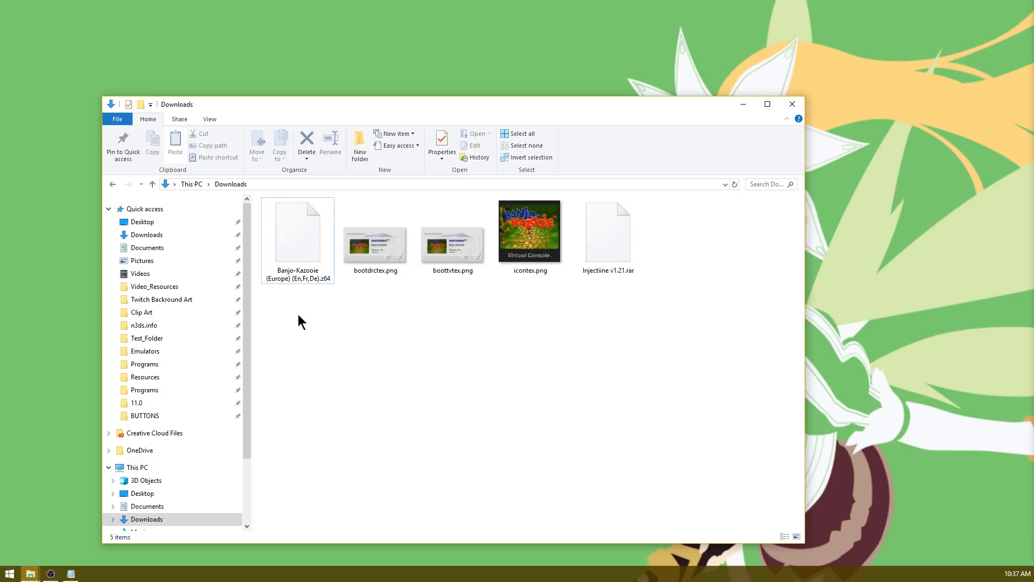
Step: Extract the Injectiine archive into Downloads with 7-Zip and delete the leftover .rar
click(296, 283)
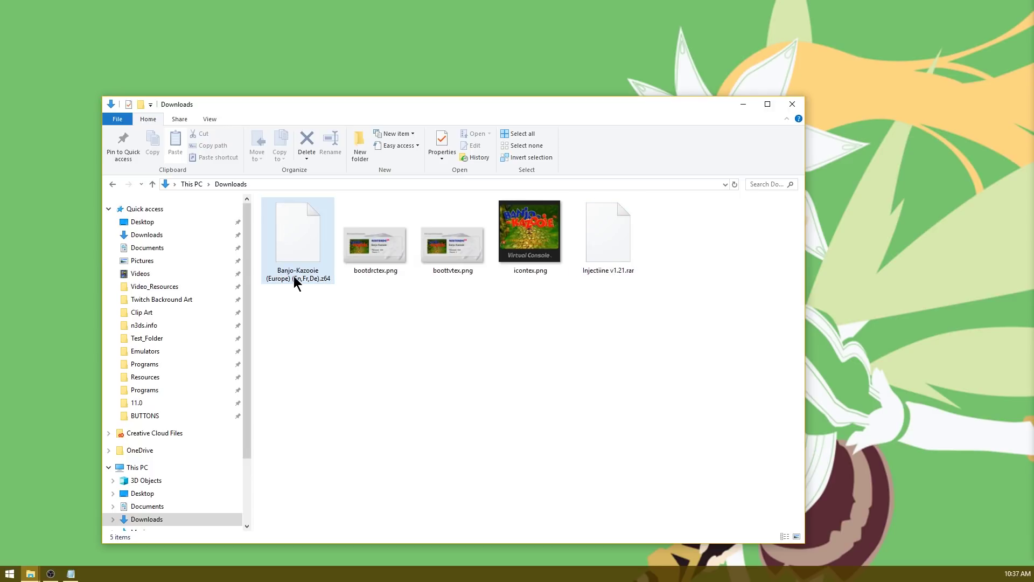
click(322, 289)
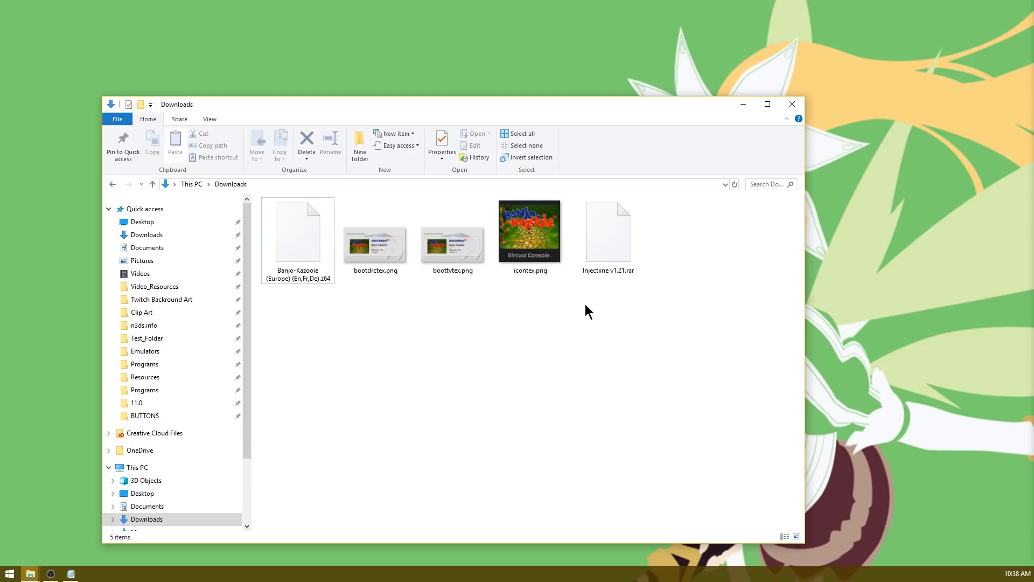
right_click(598, 248)
mouse_move(664, 267)
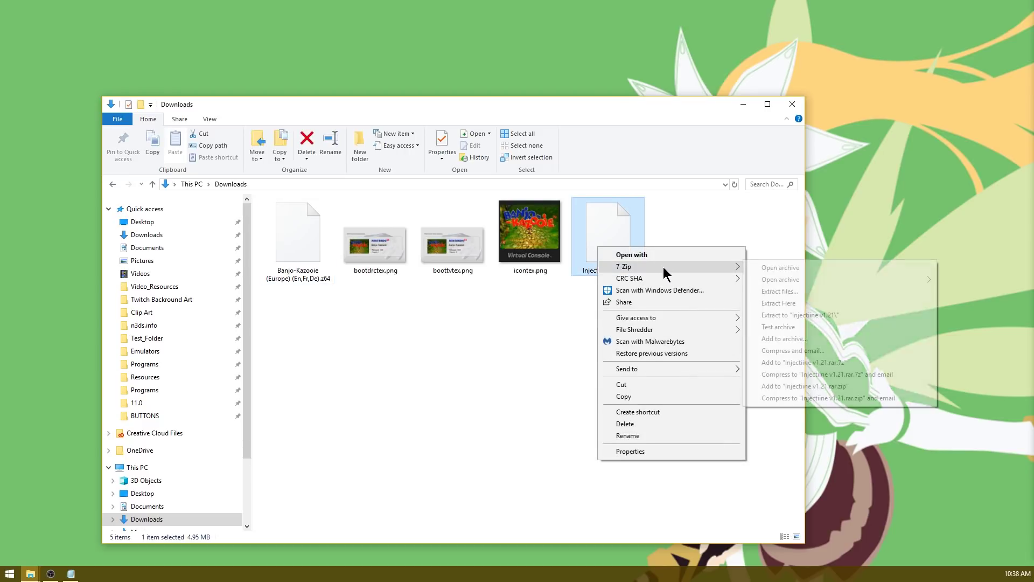
click(804, 303)
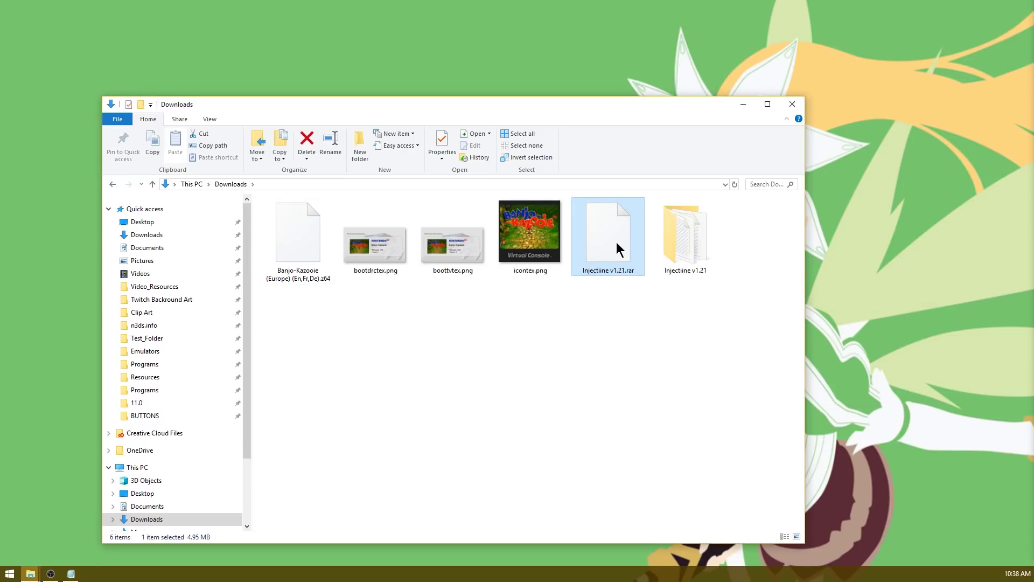
key(Delete)
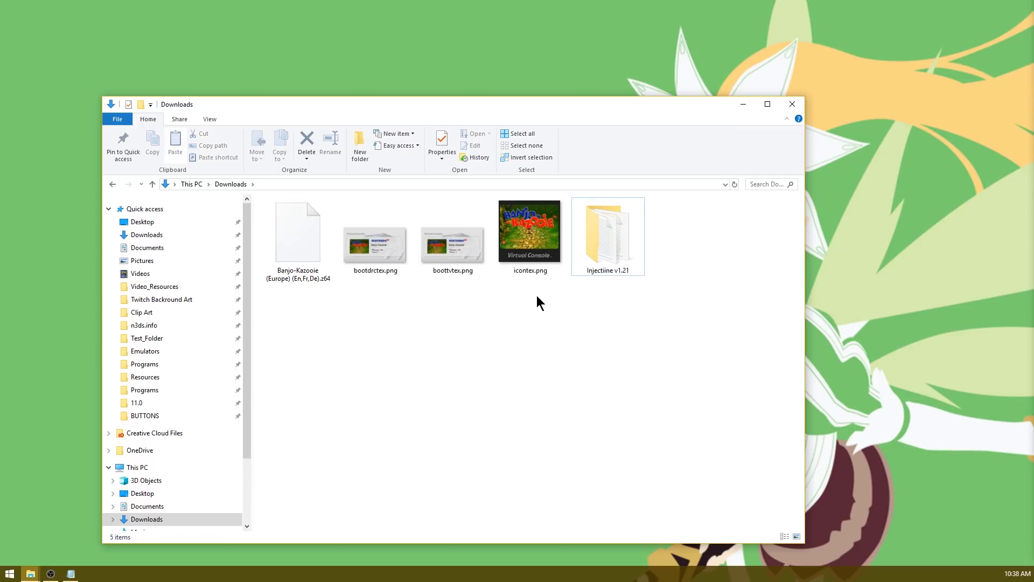
Step: Move the Banjo-Kazooie ROM and three PNG images into Injectiine v1.21\Files
drag(536, 296, 286, 229)
right_click(305, 229)
click(331, 343)
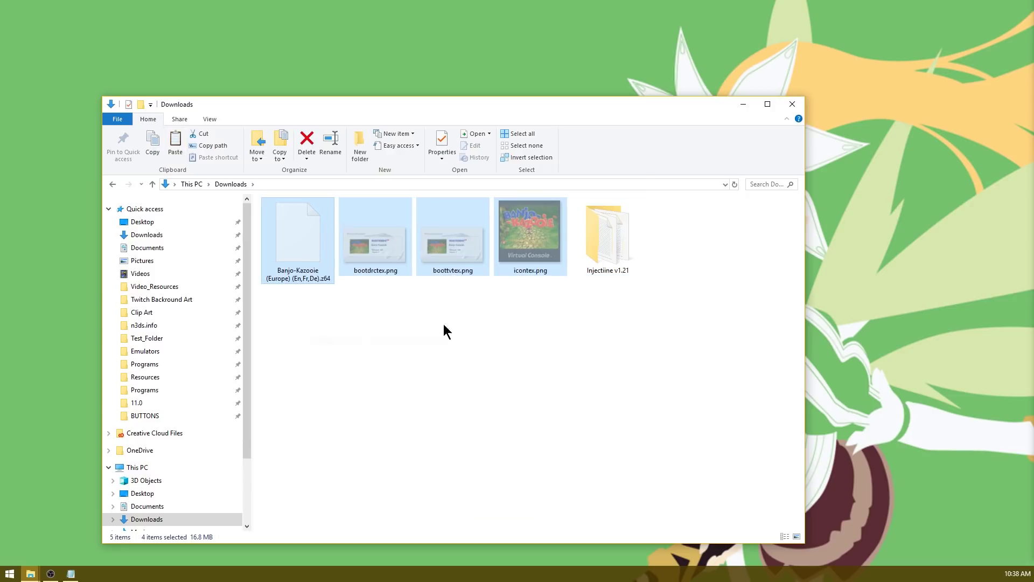
double_click(605, 237)
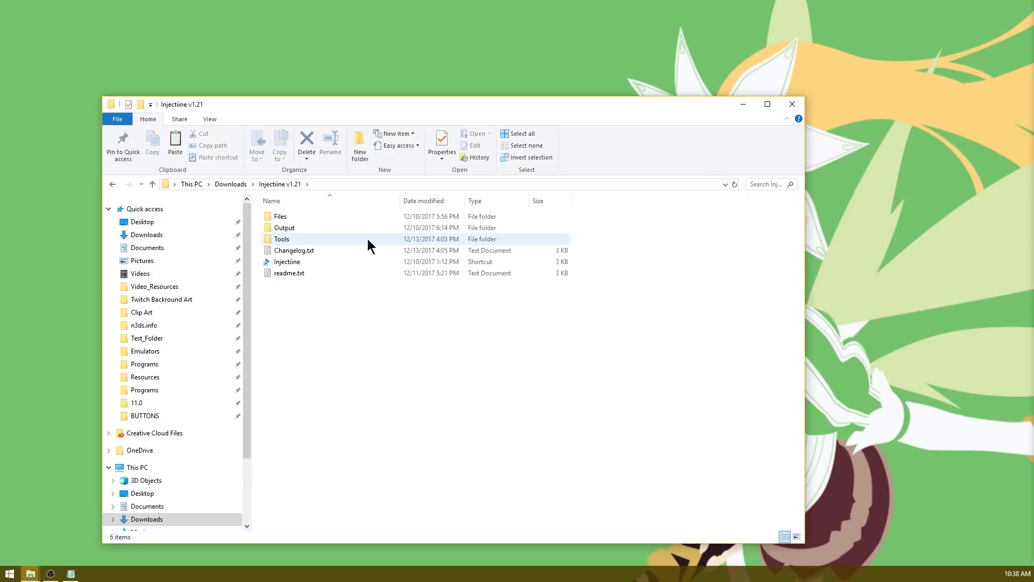
double_click(286, 215)
right_click(309, 243)
click(337, 321)
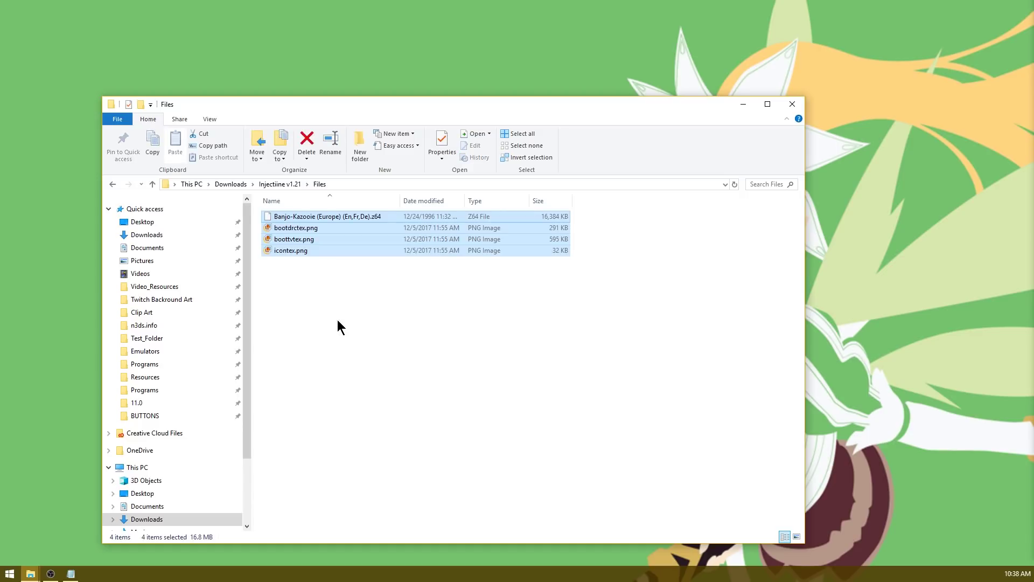
click(338, 324)
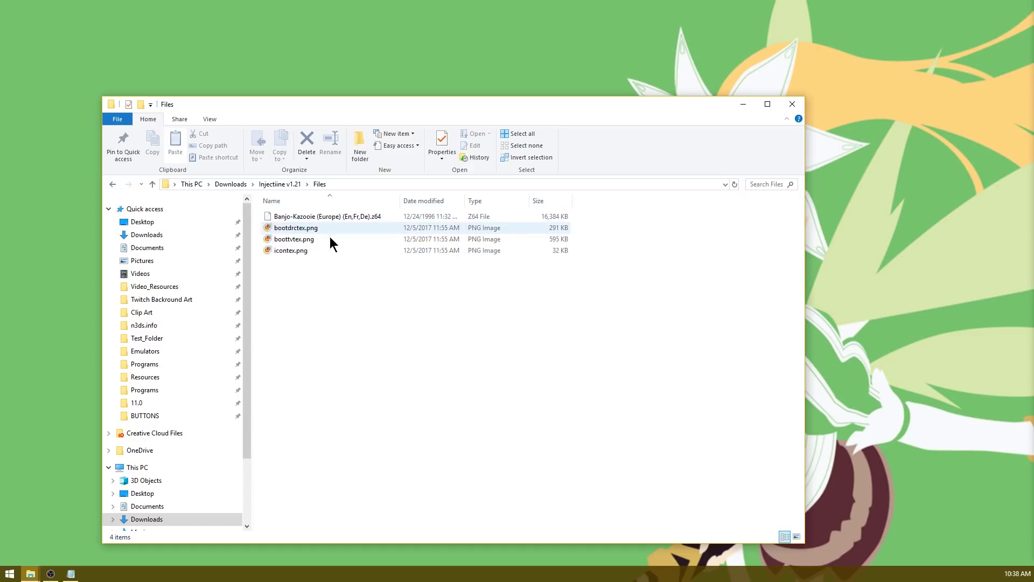
click(153, 184)
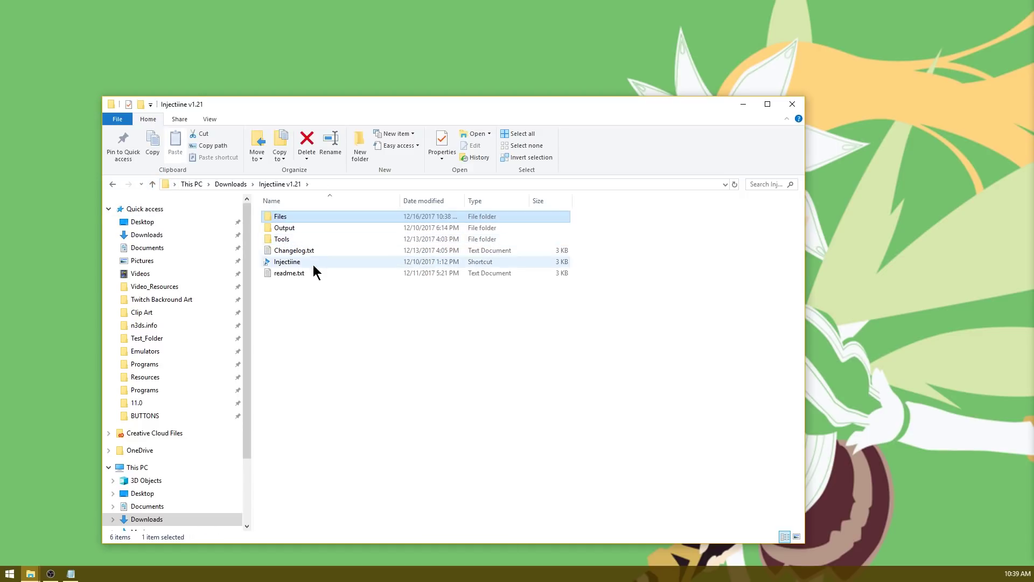
Step: Launch Injectiine and choose N64 with Donkey Kong 64 [EUR] (option 2) as the base
double_click(291, 266)
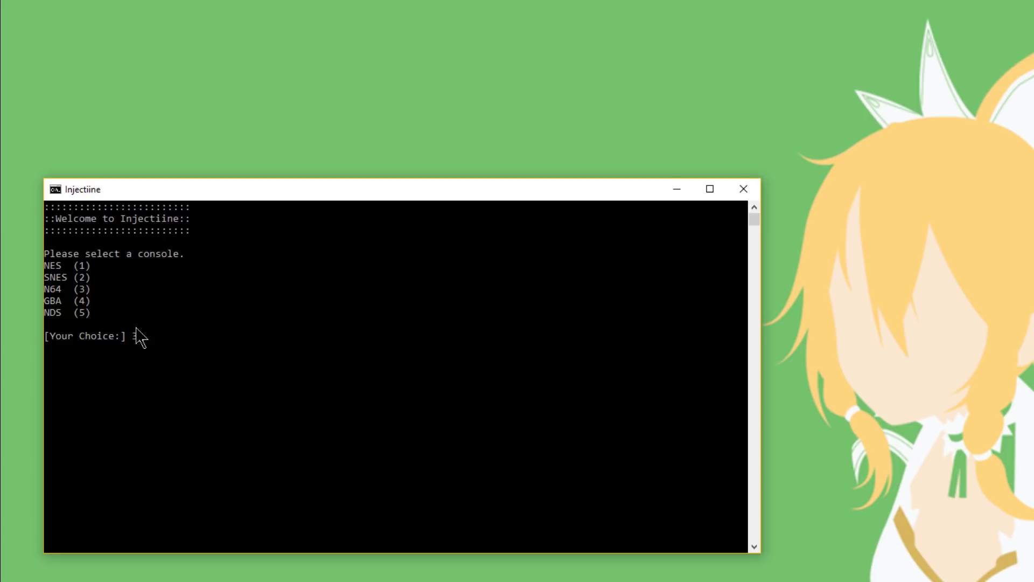
key(Return)
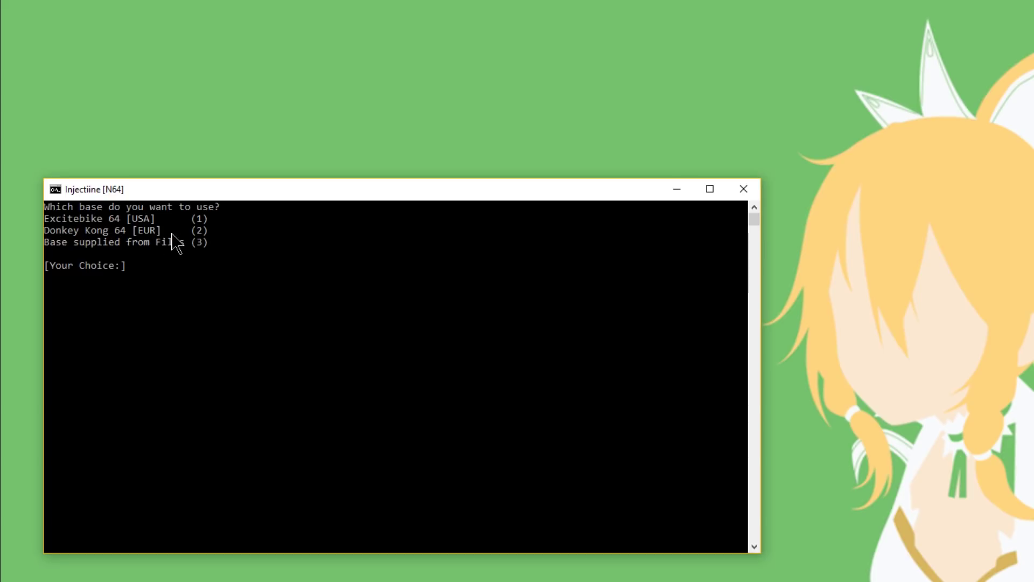
text(2)
key(Return)
click(547, 166)
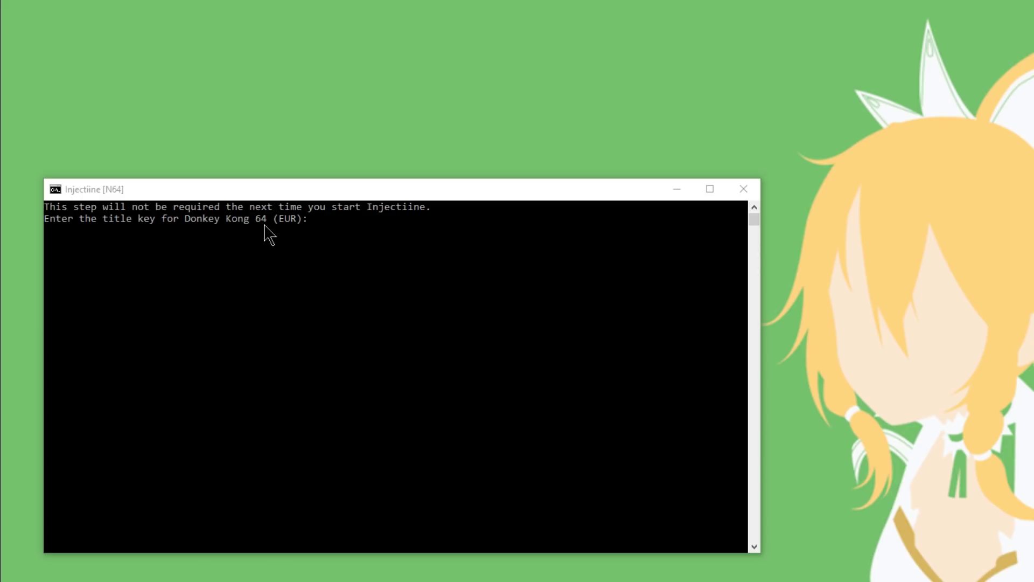
Step: Enter the Donkey Kong 64 title key and the Wii U Common Key
click(350, 238)
text(3229)
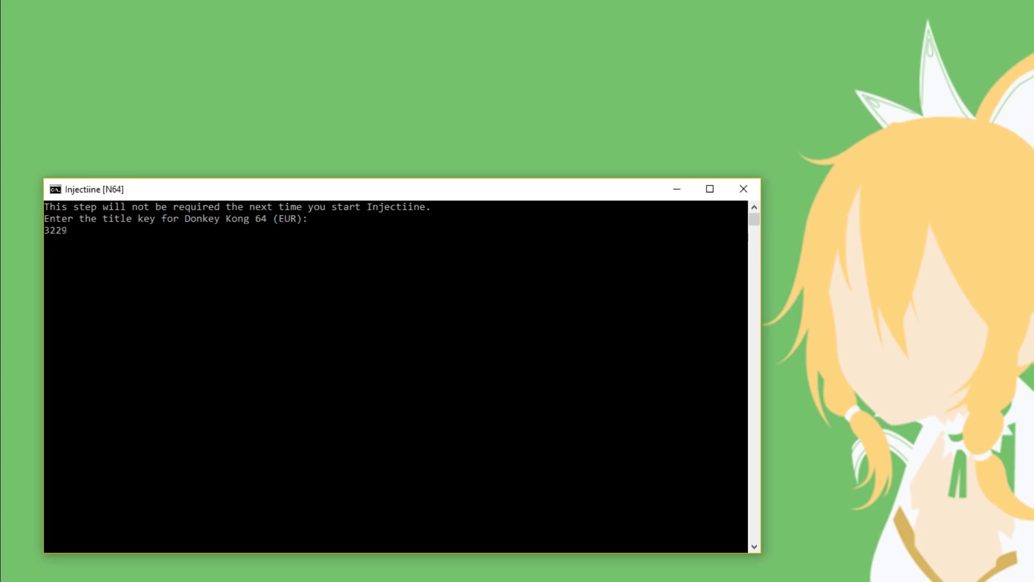
key(Return)
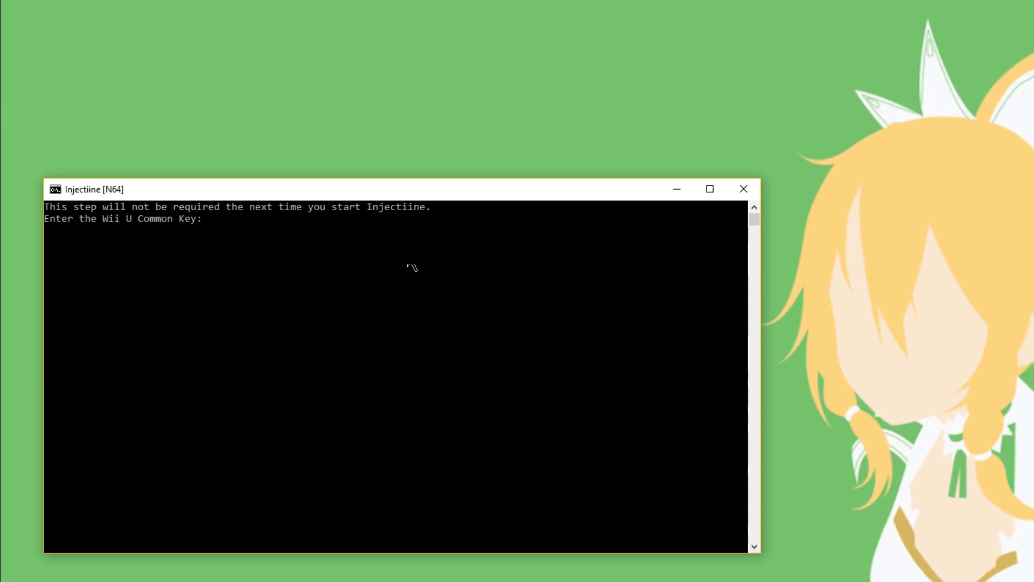
text(D7B0040)
key(Return)
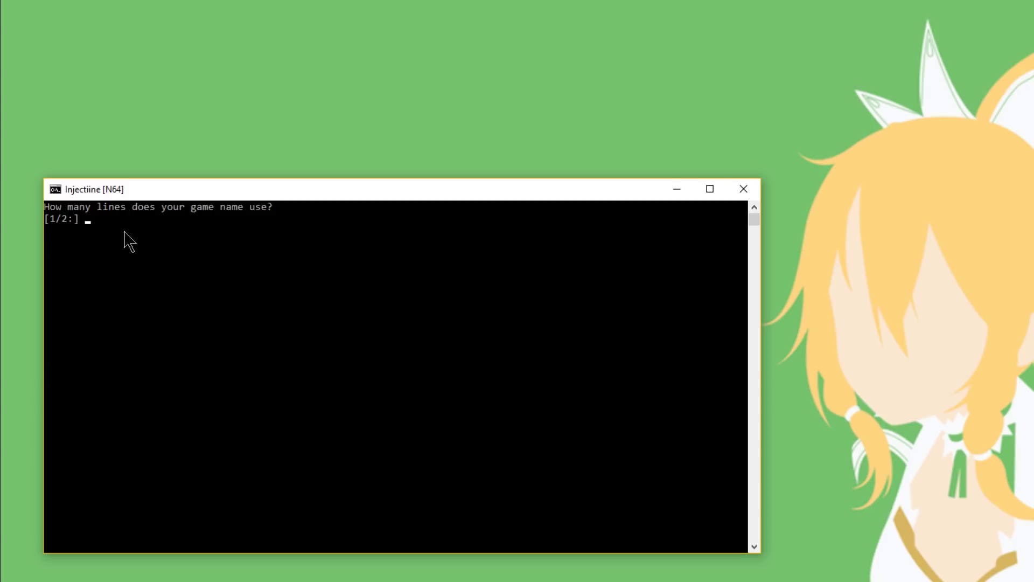
Step: Give the injection a one-line game name 'Banjo-Kazooie' and product code 1234
text(1)
key(Return)
text(Banjo)
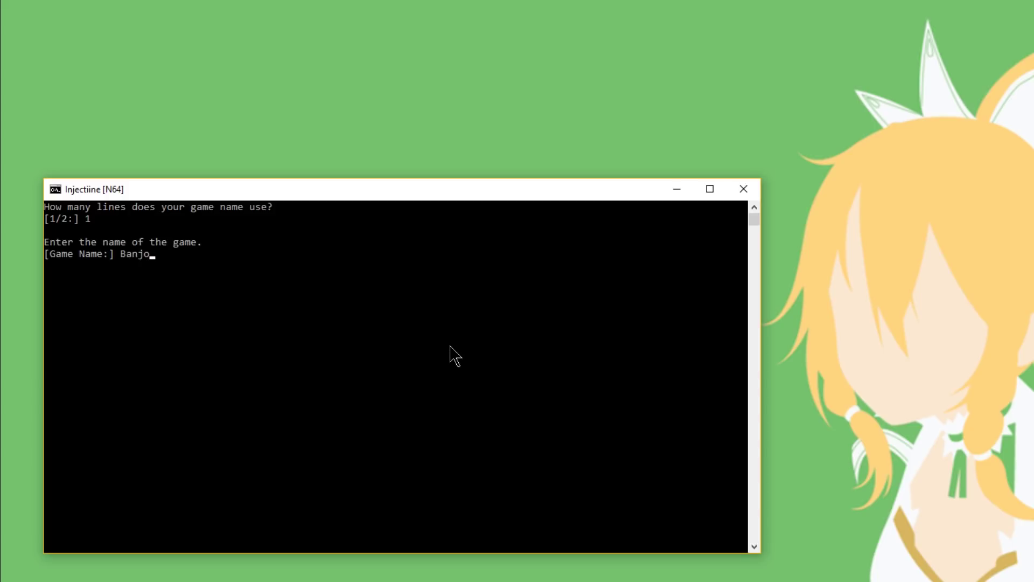
text(-Kazooie)
key(Return)
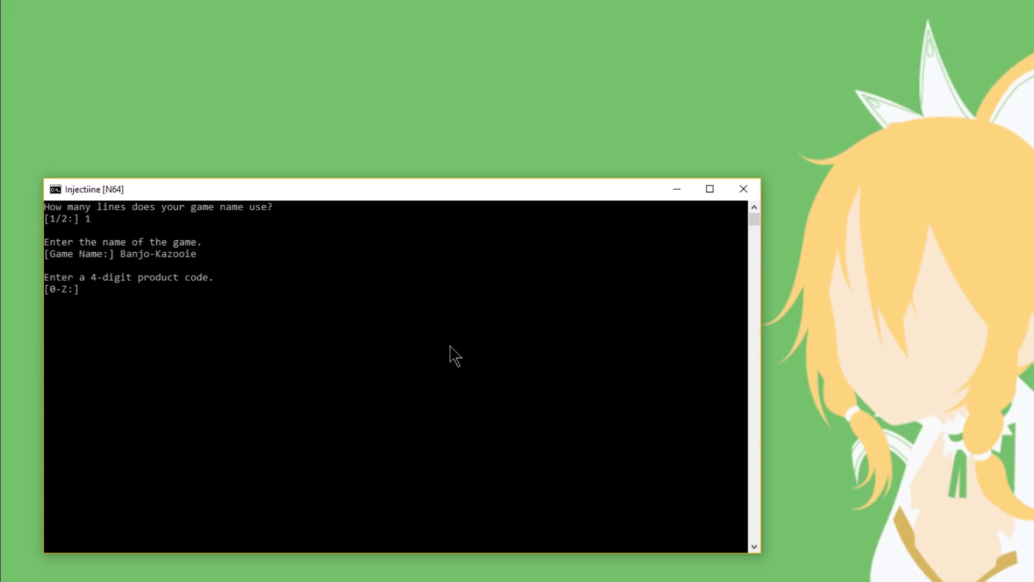
text(1234)
key(Return)
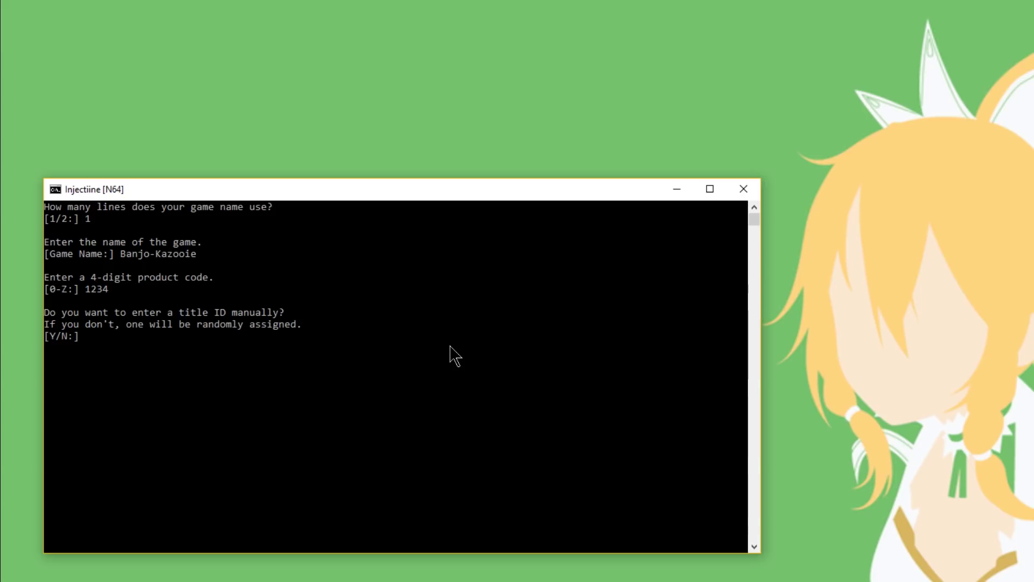
Step: Use a random title ID, confirm creating the injection, and skip a custom INI/ROM name
text(n)
key(Return)
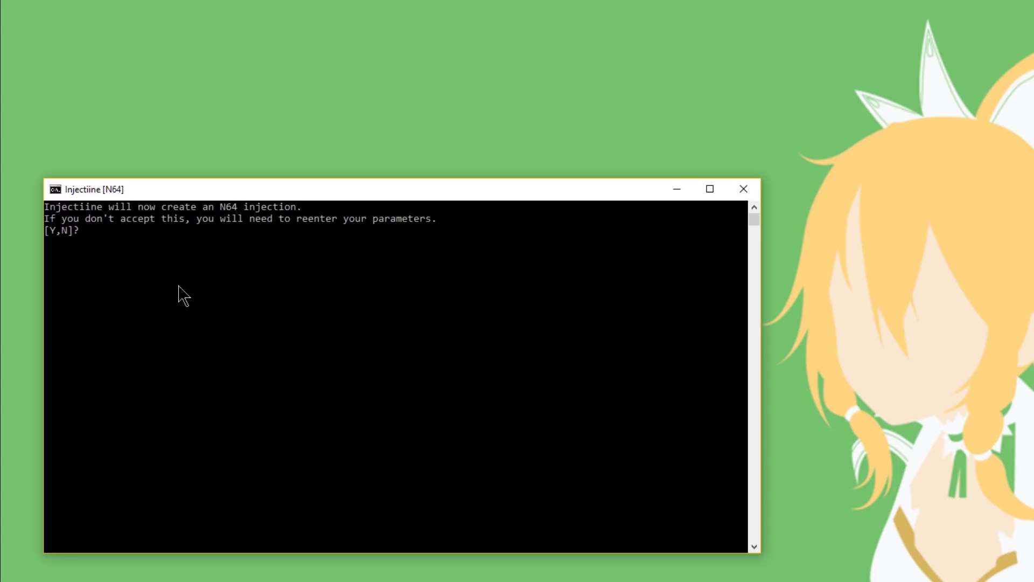
key(y)
click(935, 346)
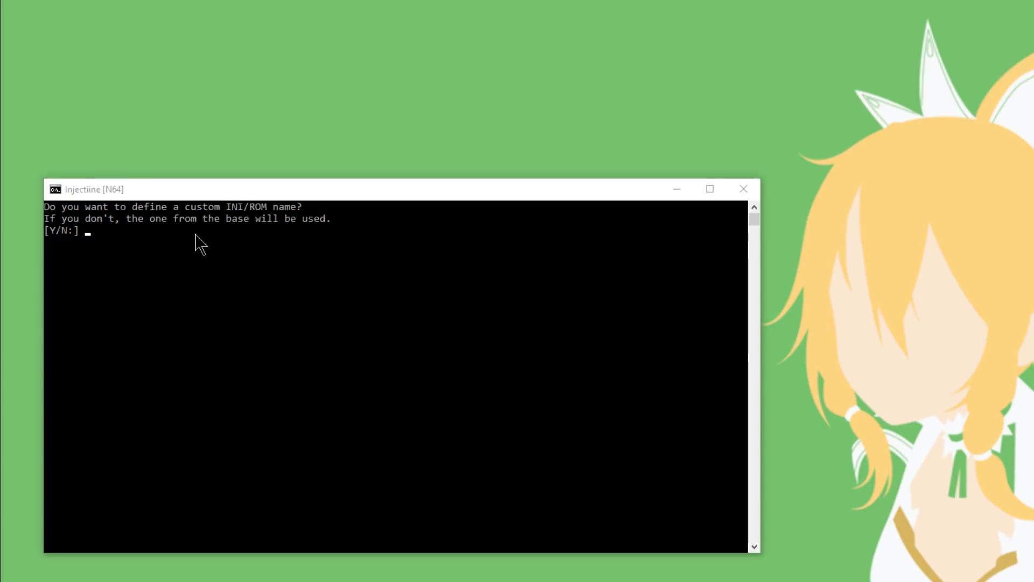
click(224, 299)
text(n)
key(Return)
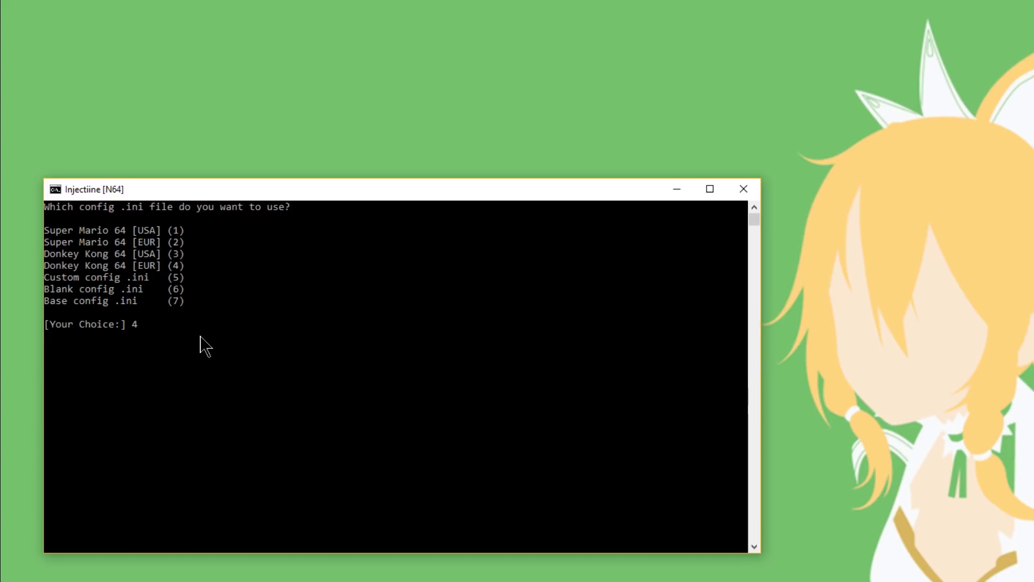
Step: Choose config 4 (Donkey Kong 64 [EUR]), let the injection finish, then exit Injectiine
key(Return)
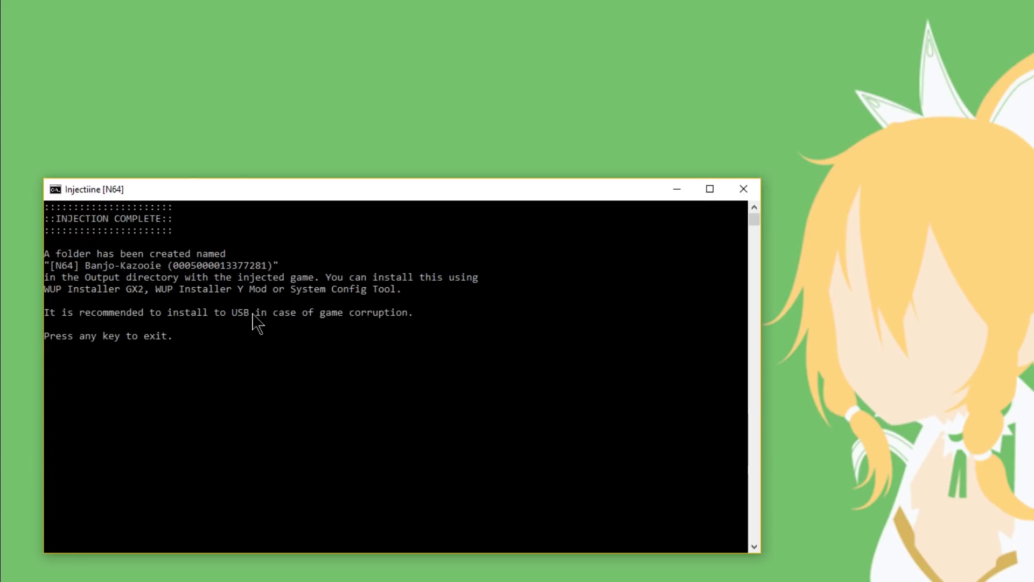
key(Return)
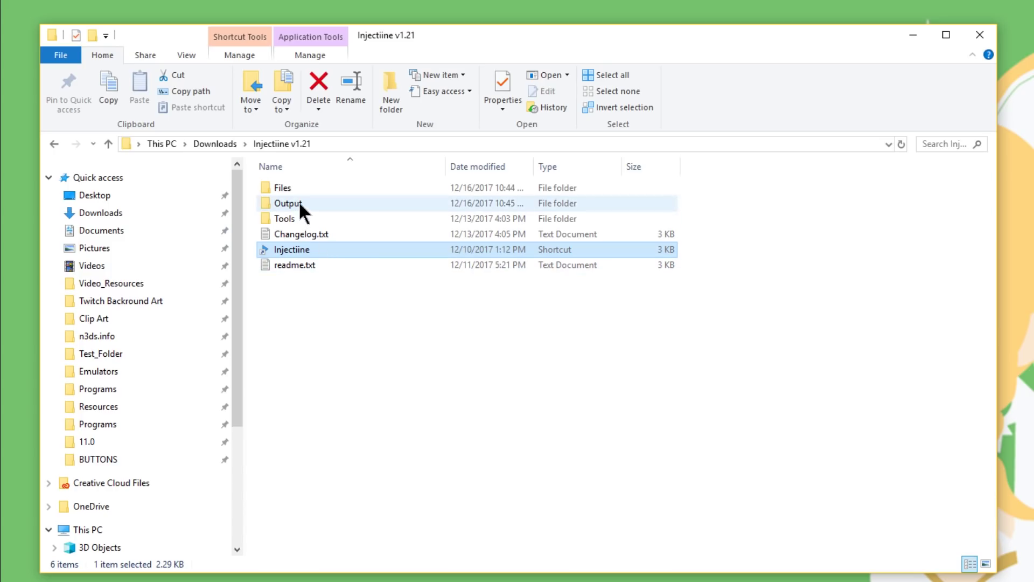
Step: Drag the [N64] Banjo-Kazooie folder from Output onto the SD card's install folder
double_click(299, 204)
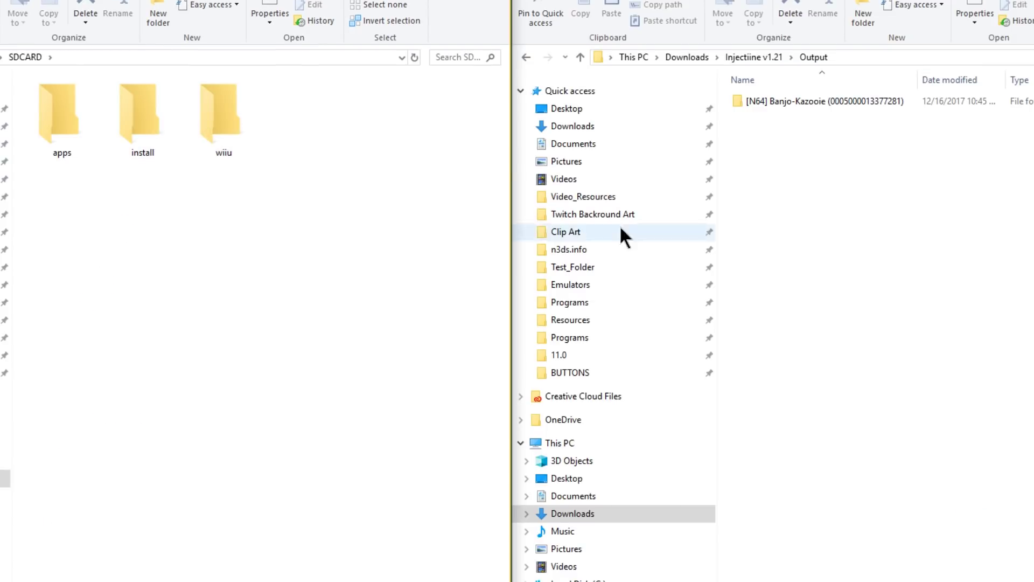
drag(820, 98, 128, 105)
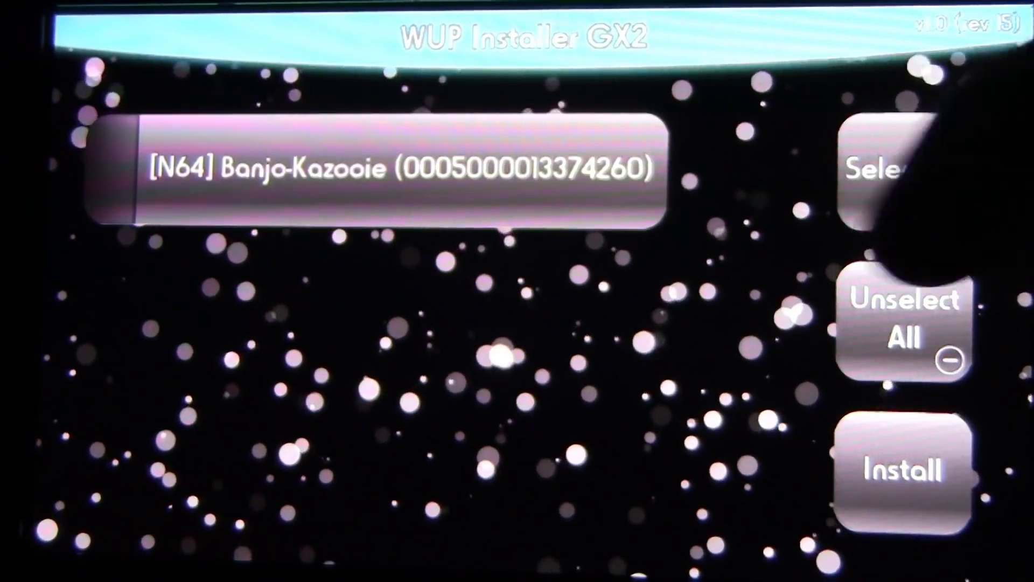
Step: Mark [N64] Banjo-Kazooie, install it, confirm, and dismiss the success message
click(496, 167)
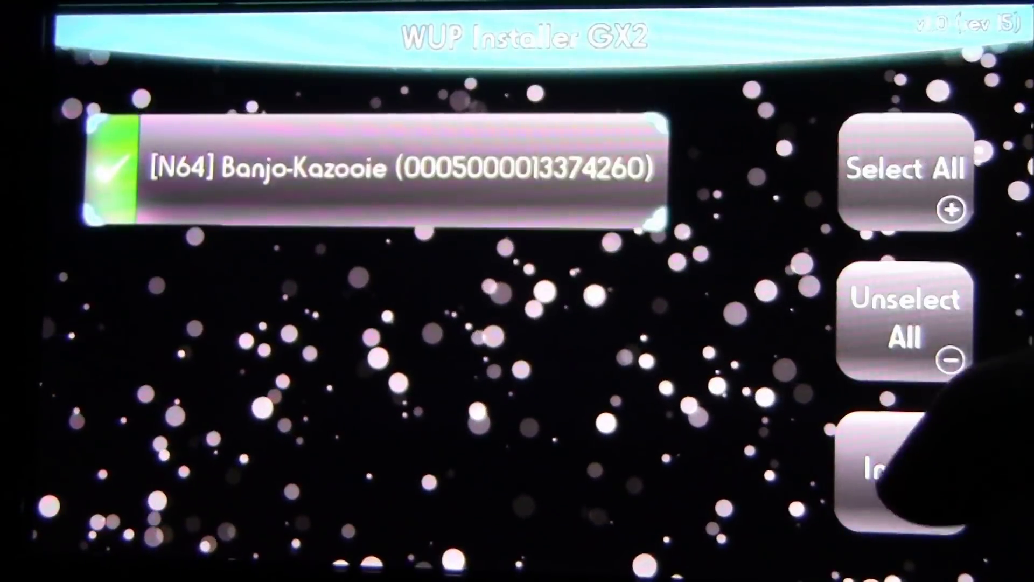
click(905, 471)
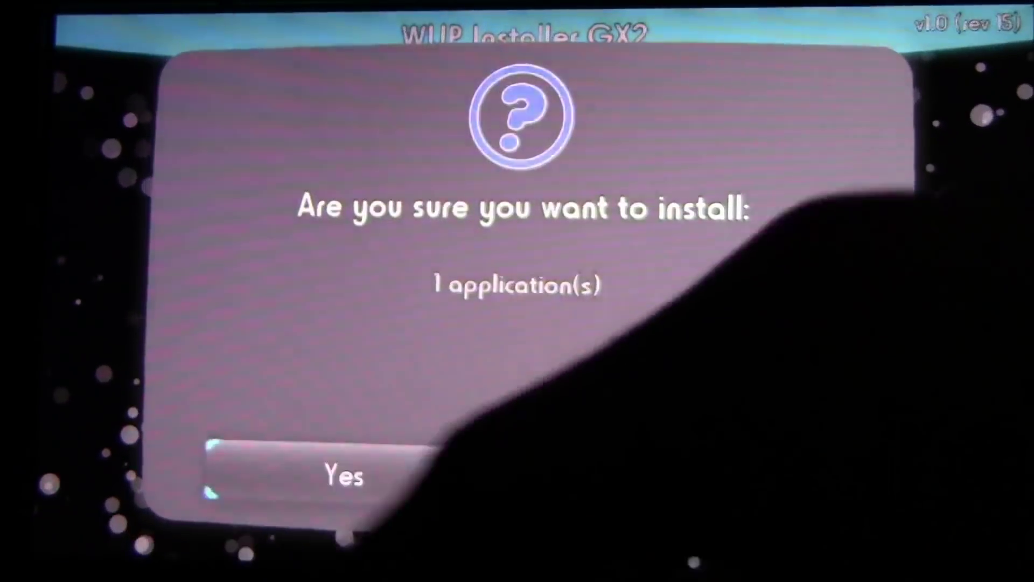
click(463, 472)
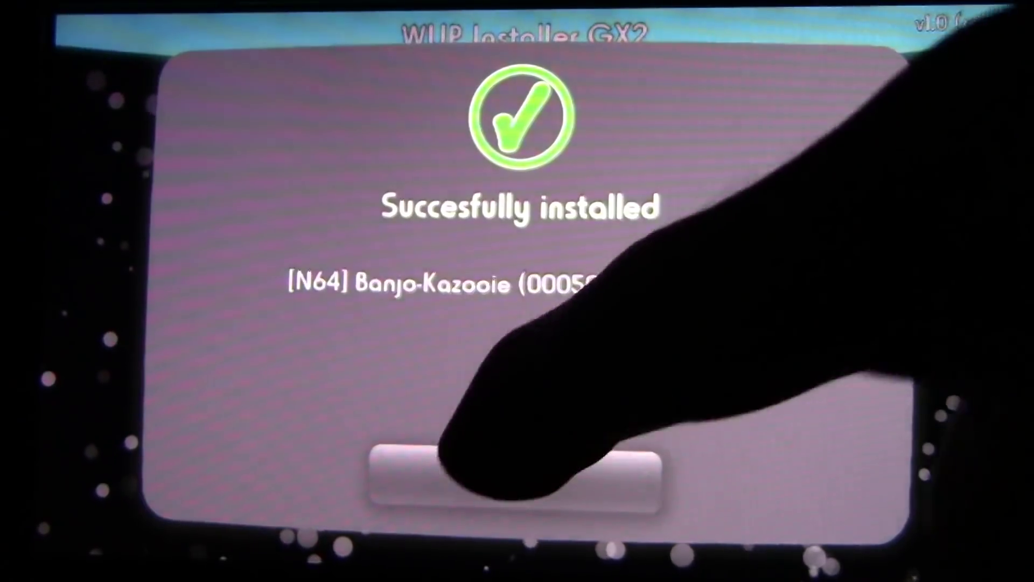
click(506, 485)
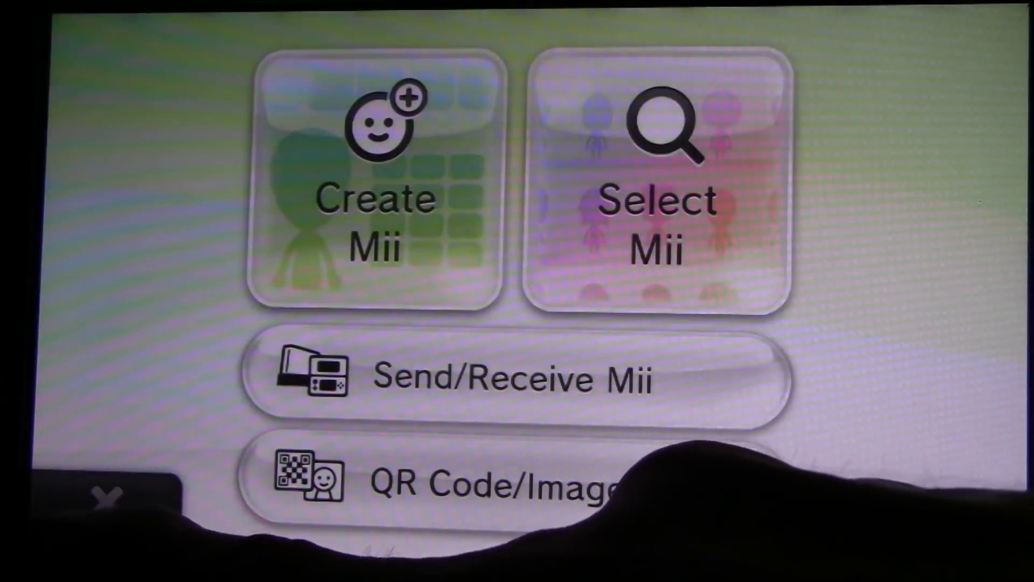
click(668, 469)
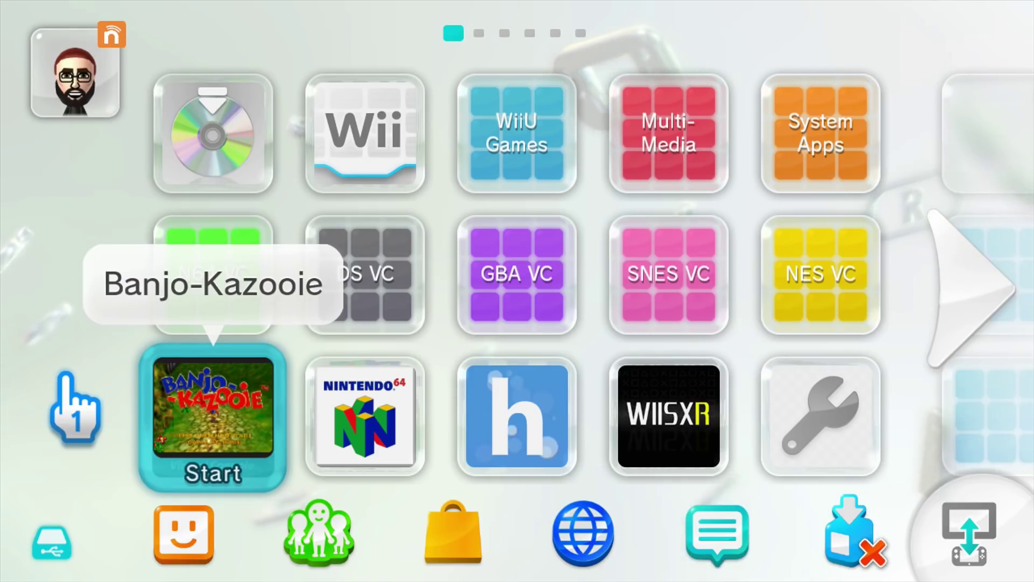